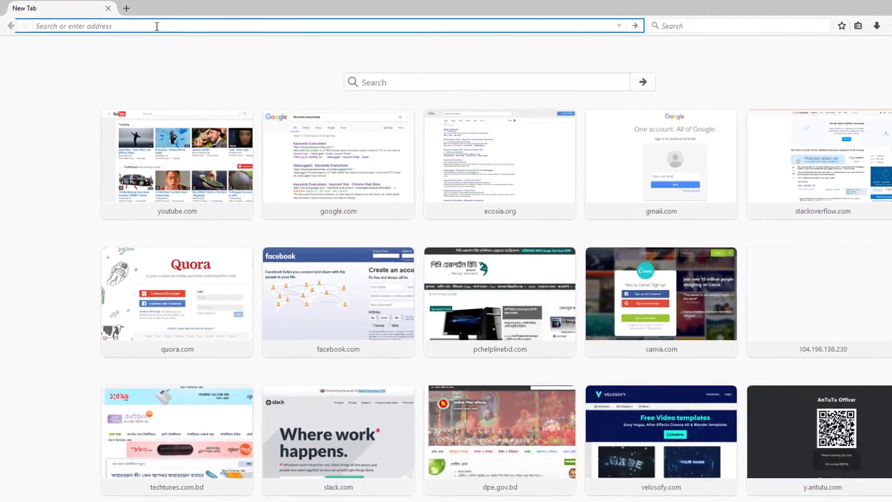
# - Search Google for 'addons mozila' from the address bar
pyautogui.write('how')
pyautogui.press('BackSpace')
pyautogui.press('BackSpace')
pyautogui.press('BackSpace')
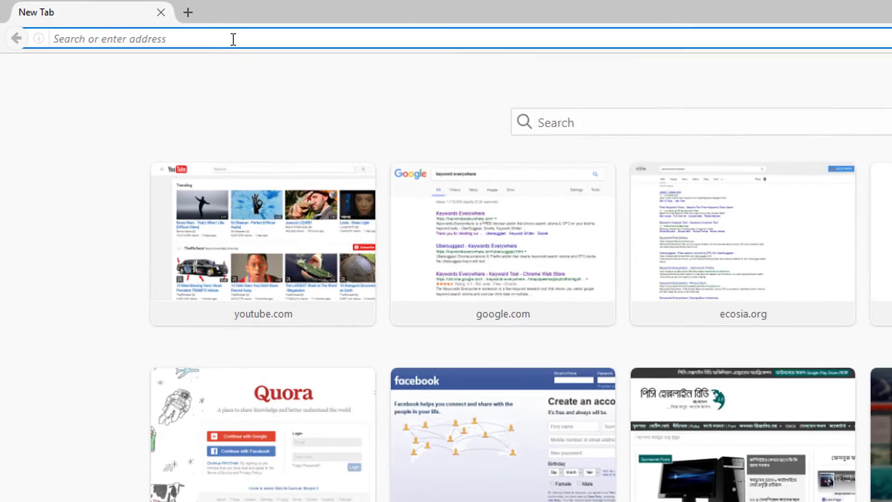
pyautogui.write('adons')
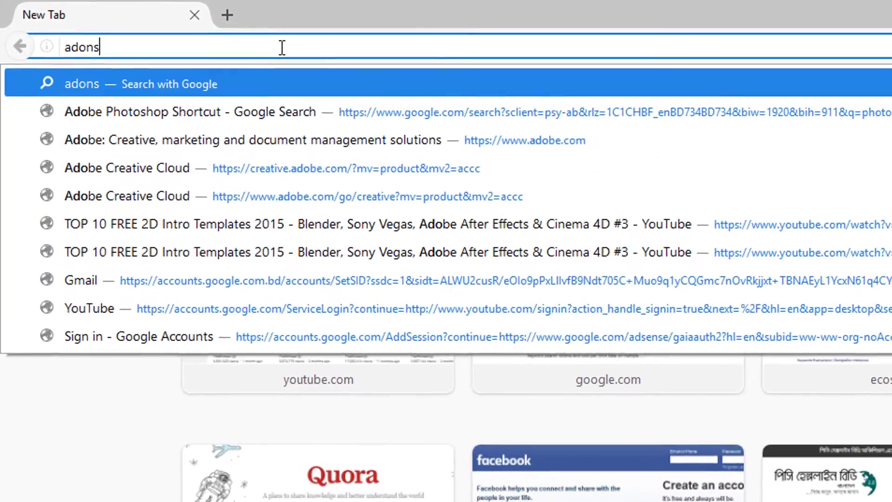
pyautogui.press('BackSpace')
pyautogui.press('BackSpace')
pyautogui.write('dons ')
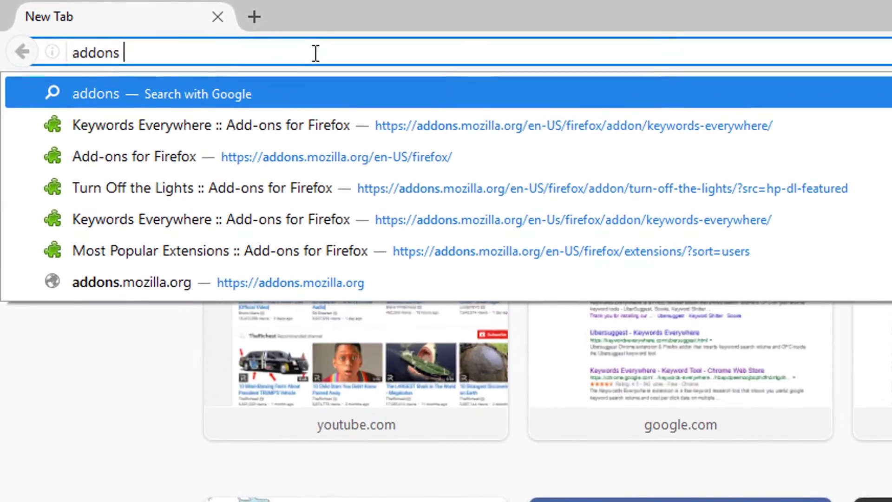
pyautogui.write('mozi')
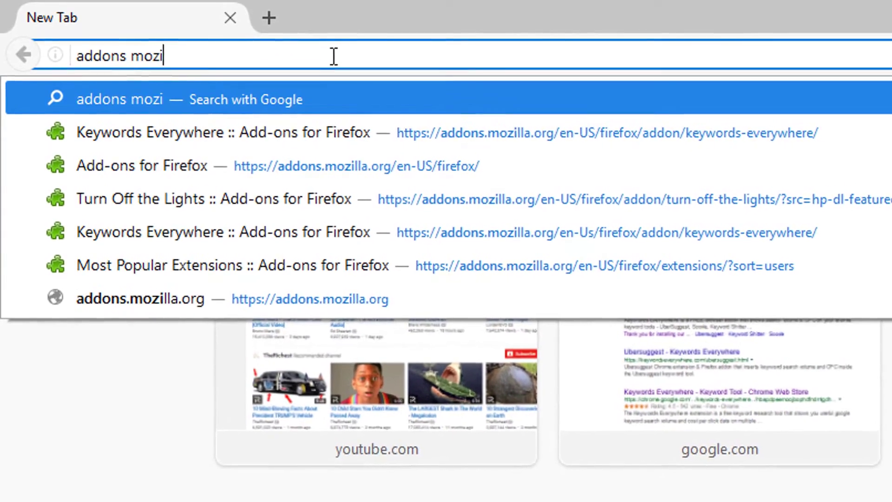
pyautogui.write('la')
pyautogui.press('Return')
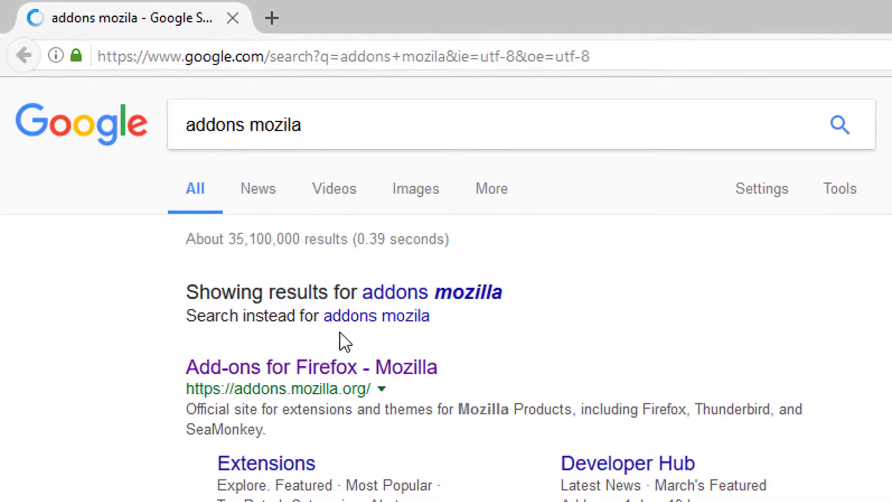
# - Open the Add-ons for Firefox result and browse the Most Popular Extensions list
pyautogui.click(350, 367)
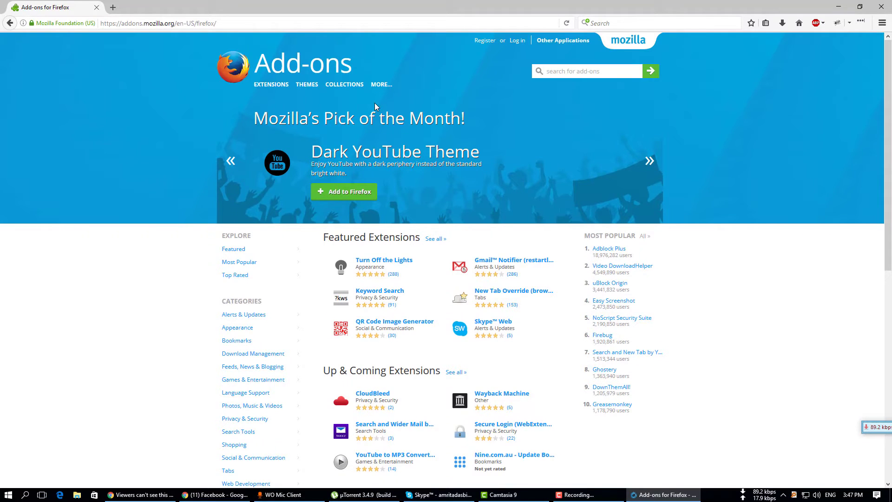
pyautogui.moveTo(275, 97)
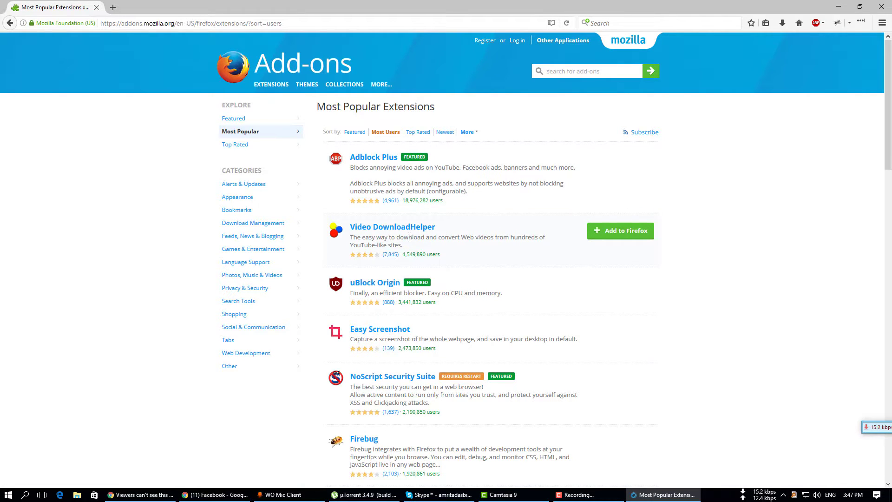
pyautogui.scroll(-4, 468, 248)
pyautogui.scroll(-9, 468, 247)
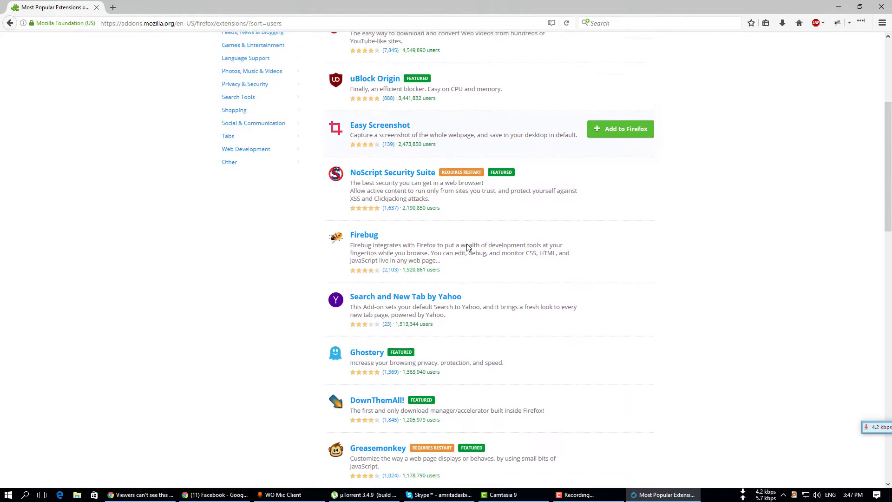
pyautogui.scroll(-3, 468, 248)
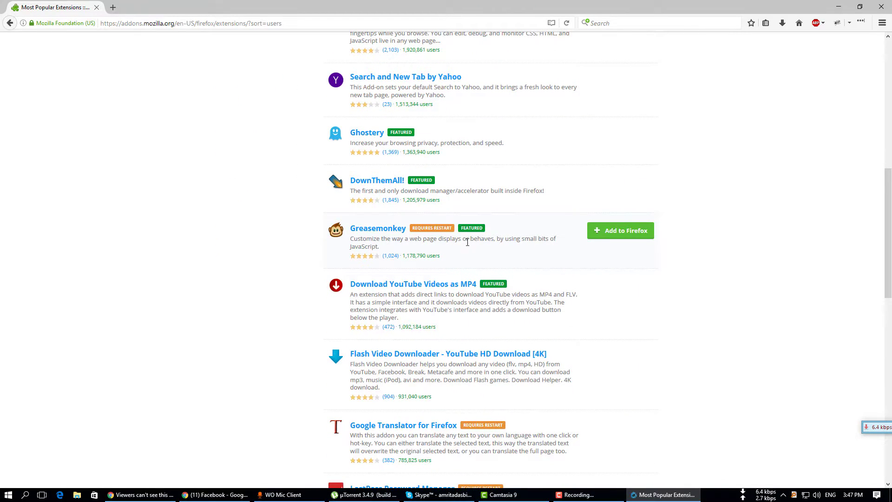
pyautogui.scroll(-7, 468, 242)
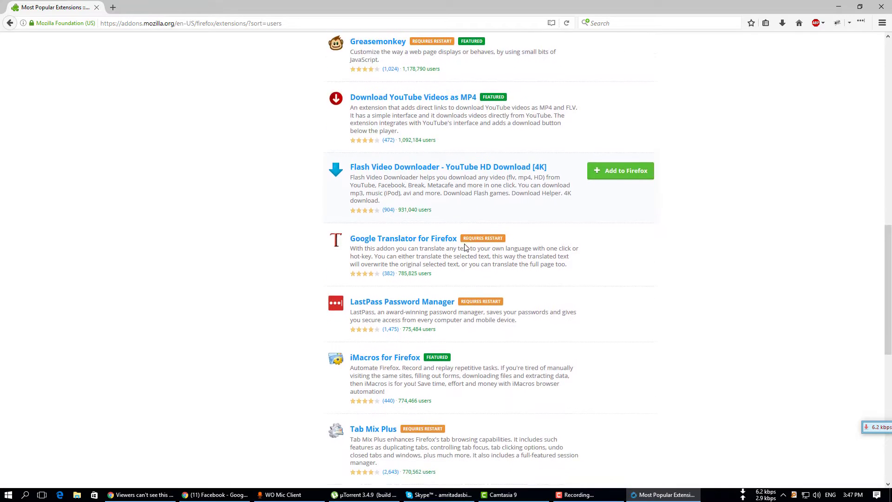
pyautogui.scroll(-3, 466, 247)
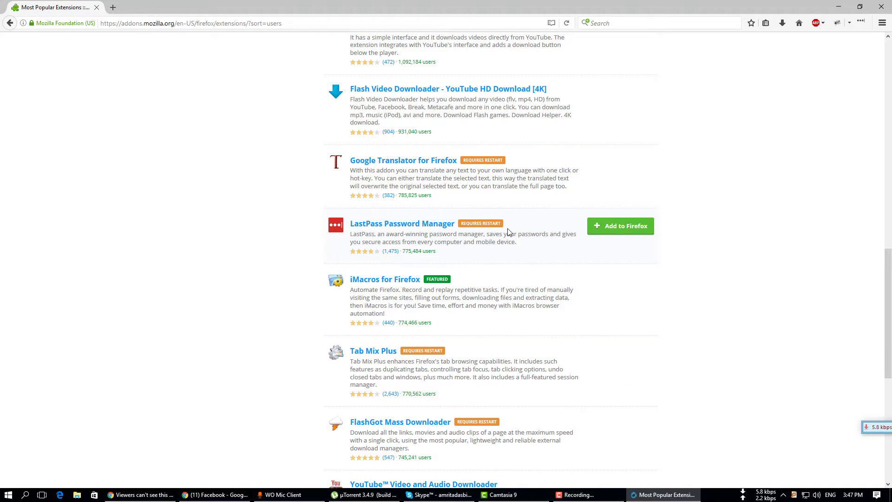
# - Search the add-ons site for 'tubebuddy' and open the TubeBuddy Plugin page
pyautogui.press('Home')
pyautogui.click(580, 76)
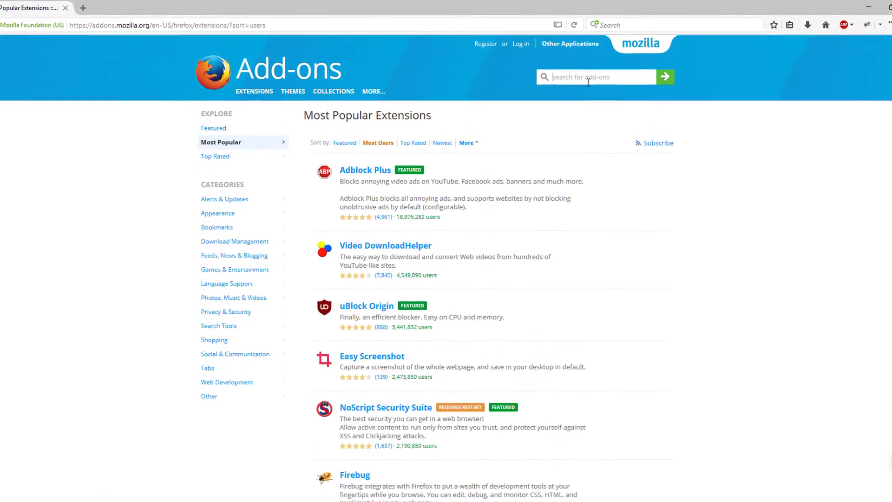
pyautogui.write('tubebuddy')
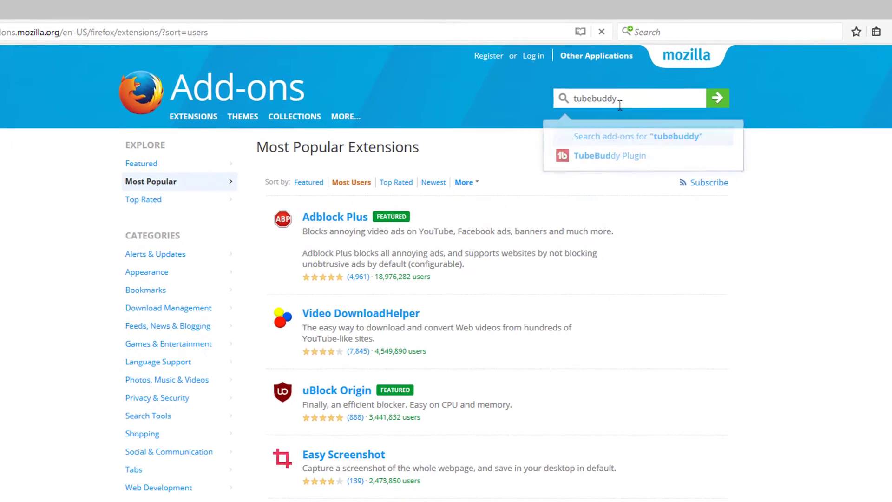
pyautogui.press('Return')
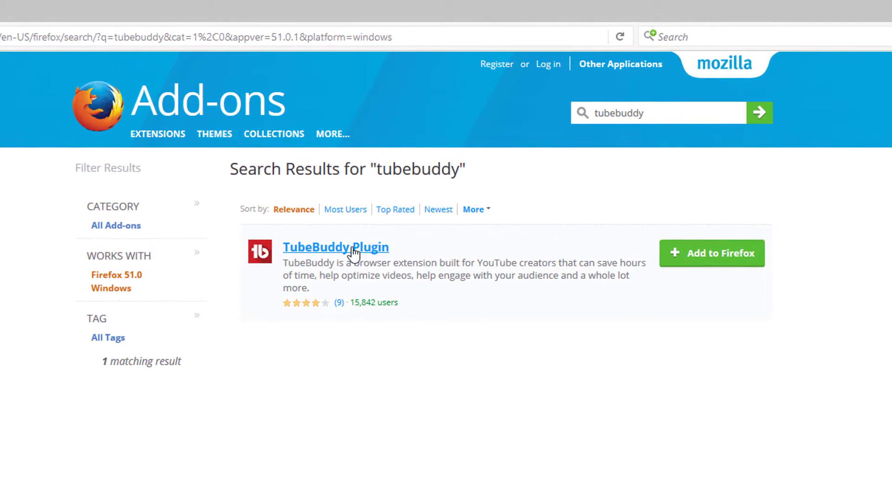
pyautogui.click(352, 251)
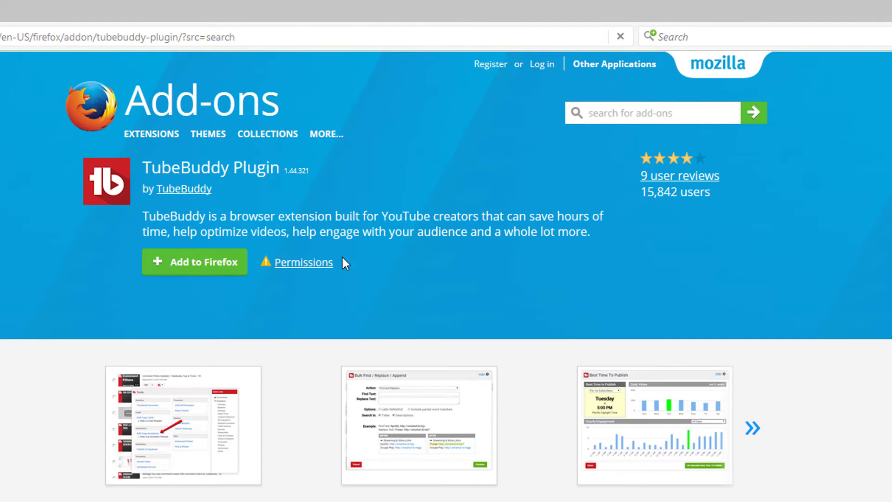
# - Bring up the link options menu on the Add to Firefox button
pyautogui.rightClick(203, 268)
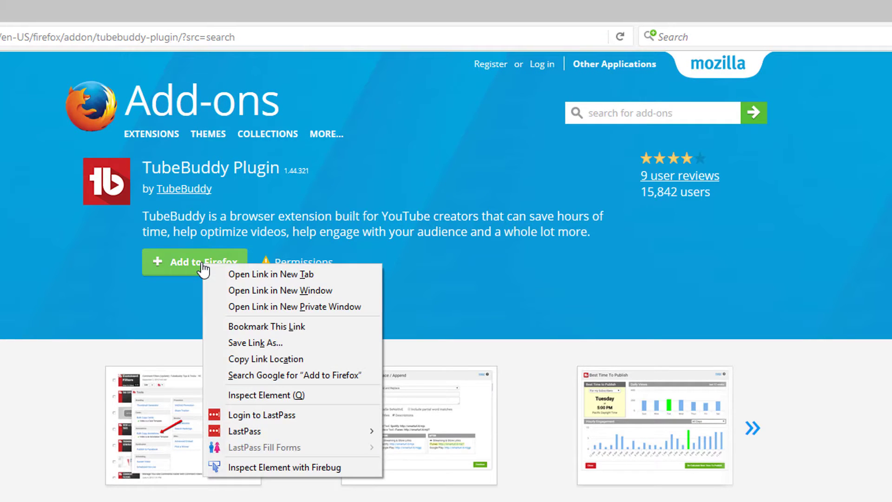
pyautogui.click(73, 277)
pyautogui.rightClick(172, 269)
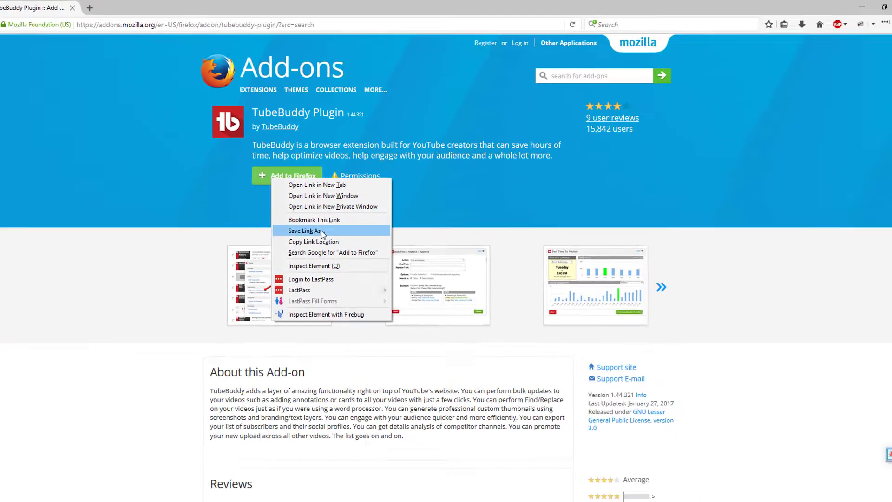
# - Save tubebuddy_plugin-1.44.321-fx.xpi to the Desktop and install TubeBuddy for YouTube
pyautogui.click(246, 344)
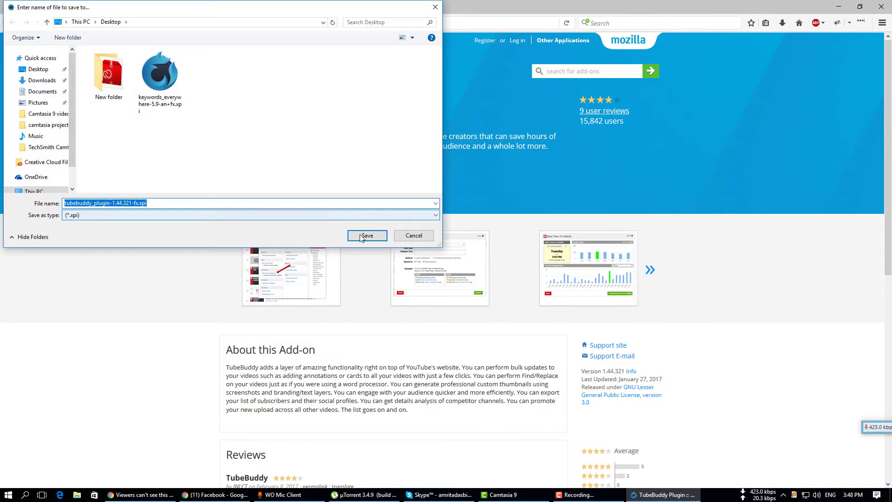
pyautogui.click(366, 236)
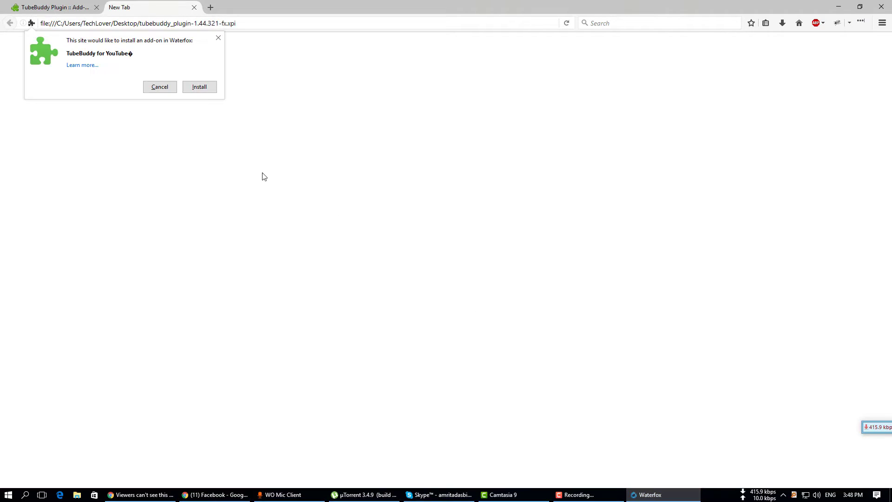
pyautogui.click(201, 87)
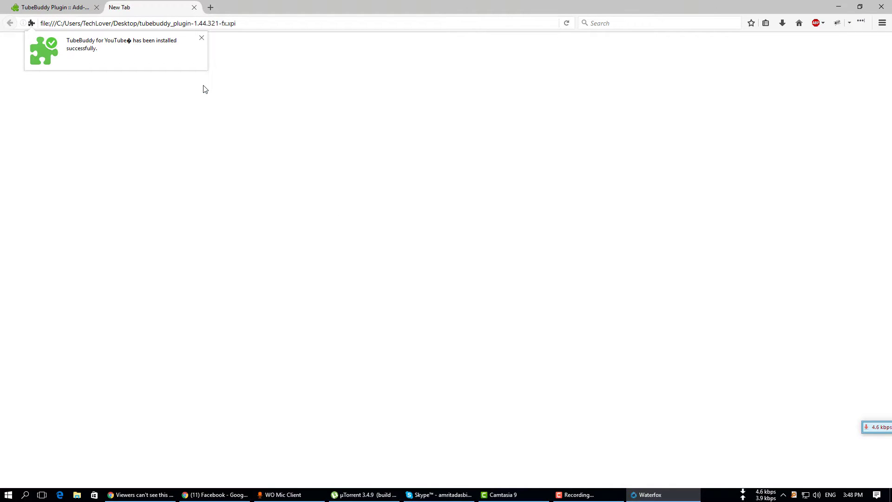
# - In a new tab, search 'youtb' from the address bar and go to YouTube
pyautogui.click(210, 7)
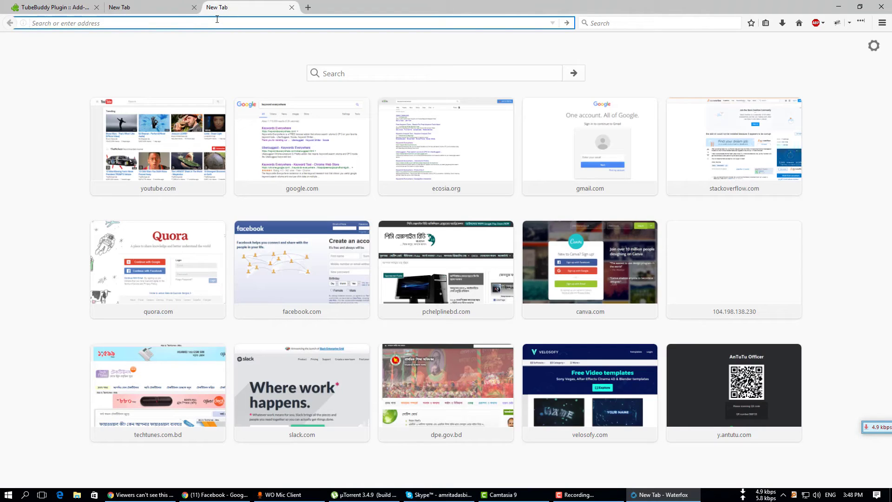
pyautogui.write('yo')
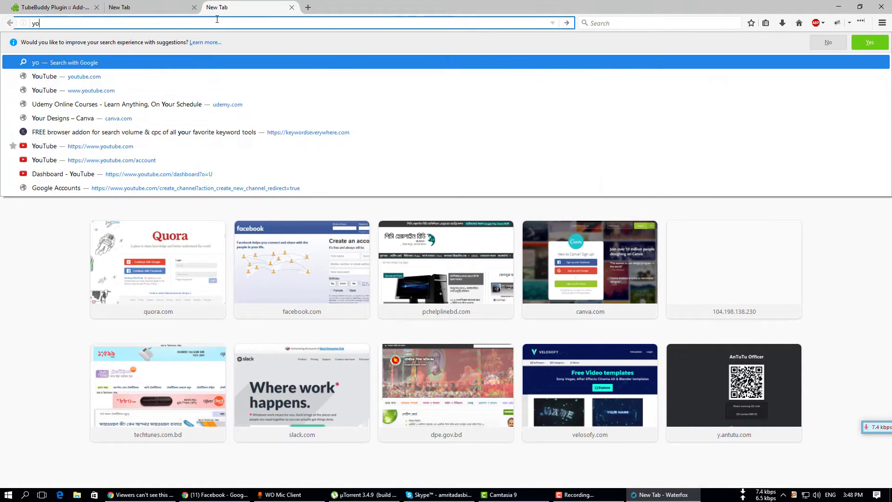
pyautogui.write('tube')
pyautogui.press('BackSpace')
pyautogui.press('BackSpace')
pyautogui.press('BackSpace')
pyautogui.write('utb')
pyautogui.press('Return')
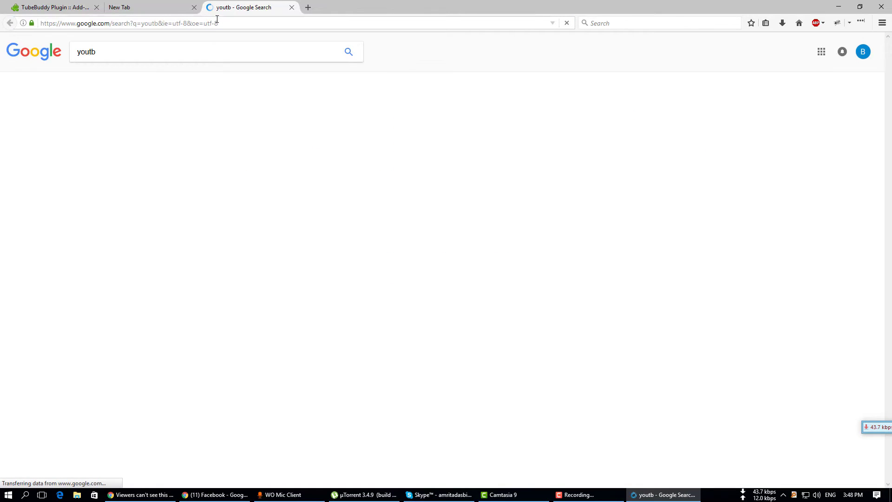
pyautogui.press('Return')
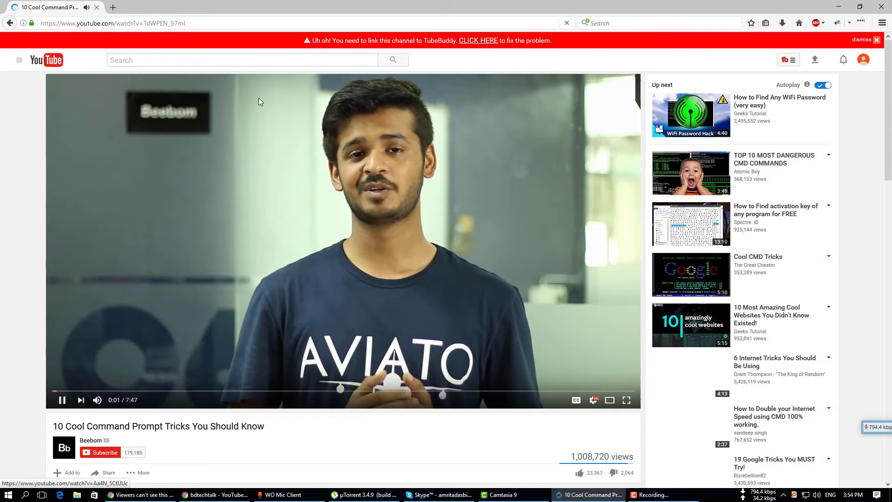
# - Expand and scroll through the video description, then pause the video
pyautogui.scroll(-3, 258, 102)
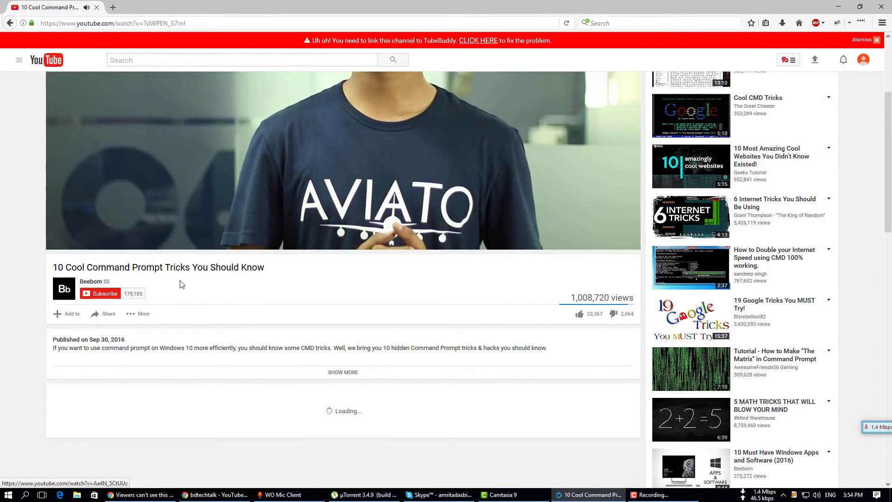
pyautogui.click(340, 372)
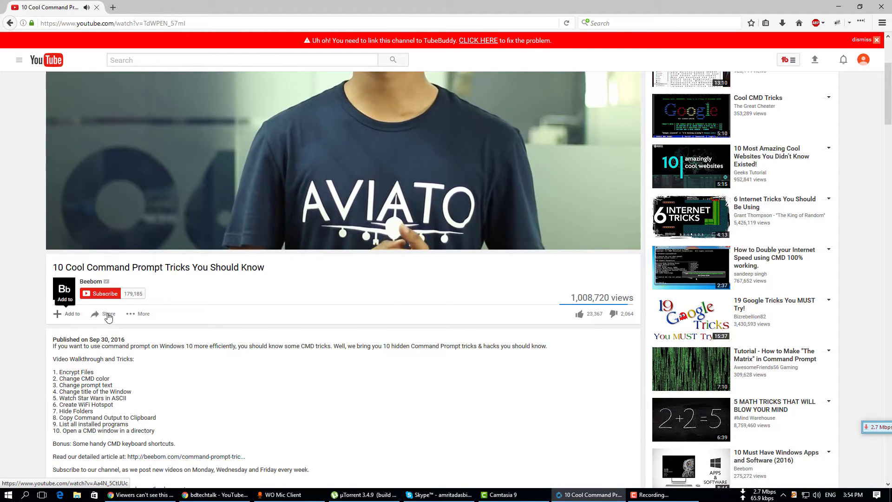
pyautogui.scroll(-2, 153, 325)
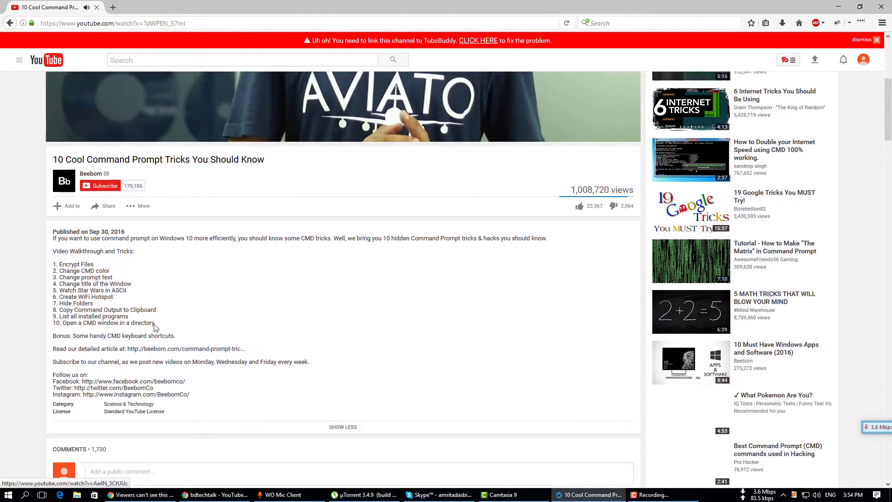
pyautogui.scroll(-5, 154, 328)
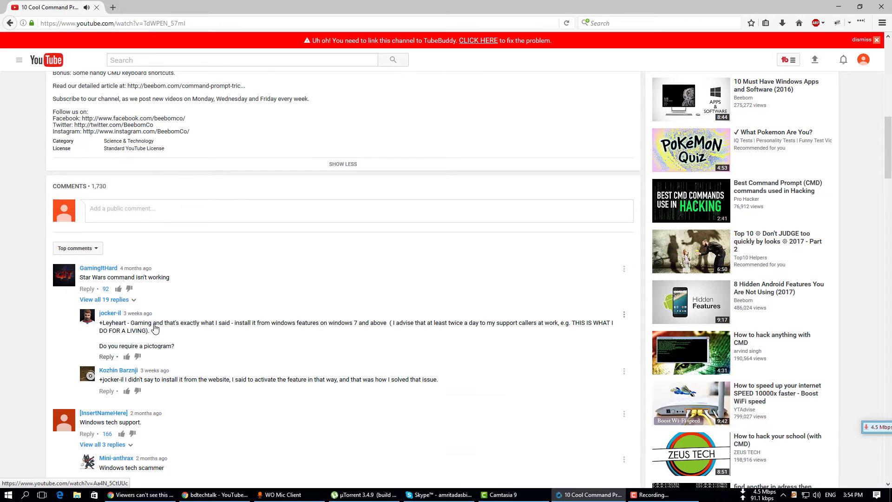
pyautogui.scroll(8, 155, 328)
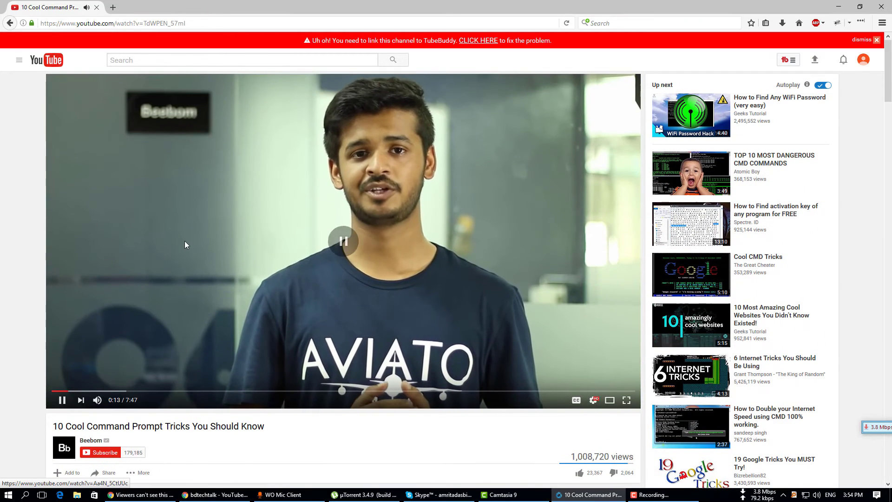
pyautogui.click(185, 244)
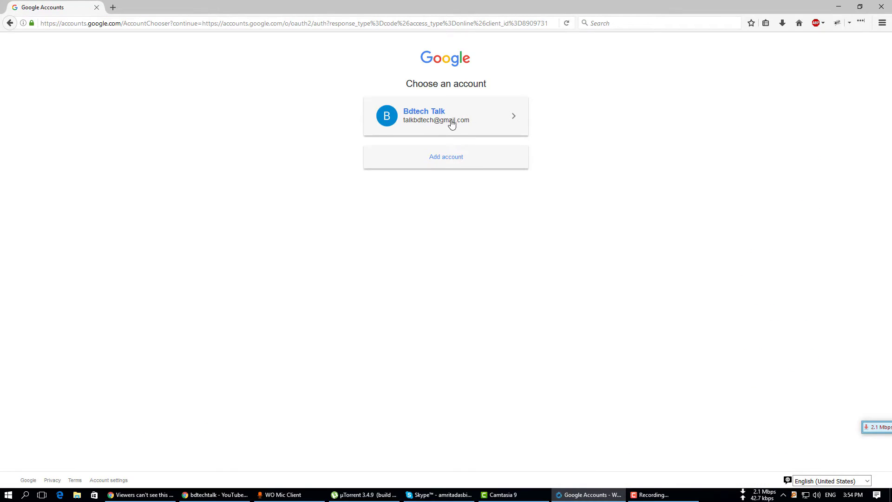
# - Choose the Google account and YouTube channel account, allowing TubeBuddy access at both prompts
pyautogui.click(451, 122)
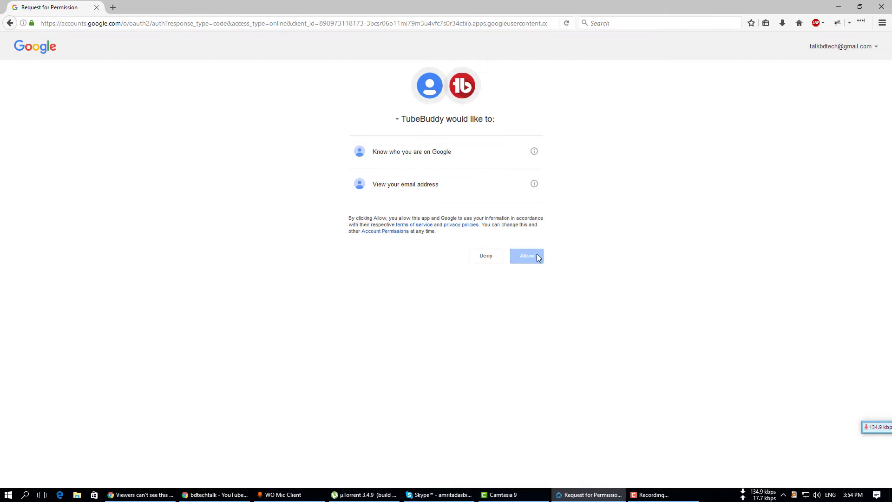
pyautogui.click(535, 257)
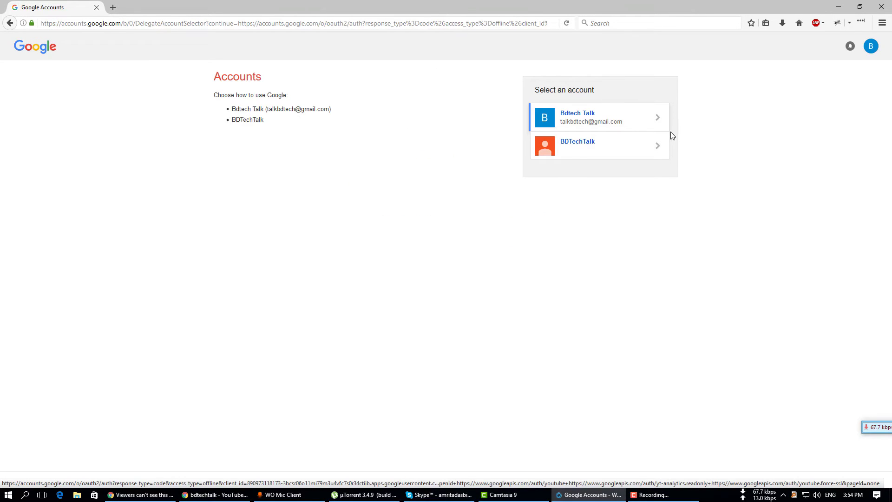
pyautogui.click(632, 153)
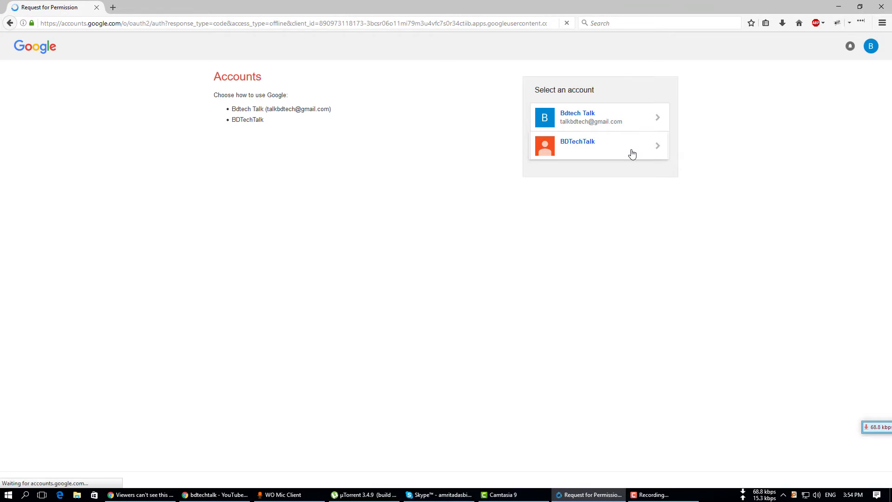
pyautogui.click(534, 322)
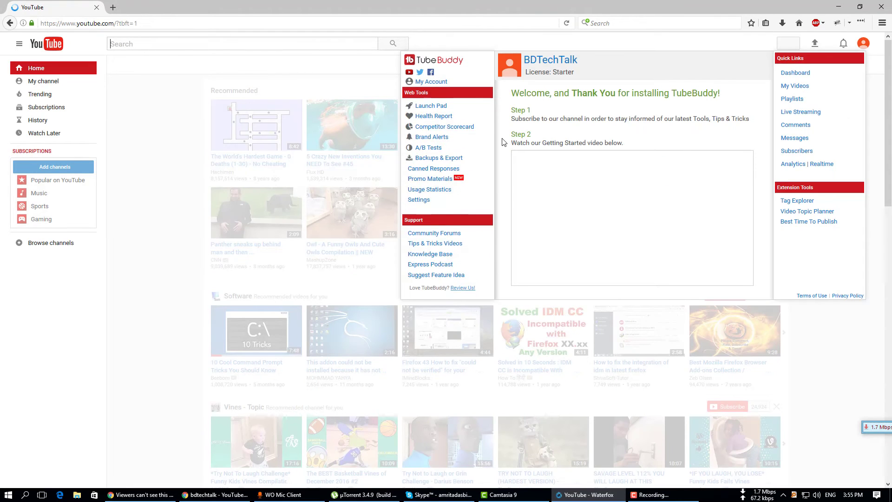
# - Close the TubeBuddy welcome message panel on YouTube
pyautogui.moveTo(721, 93); pyautogui.dragTo(608, 93)
pyautogui.click(663, 109)
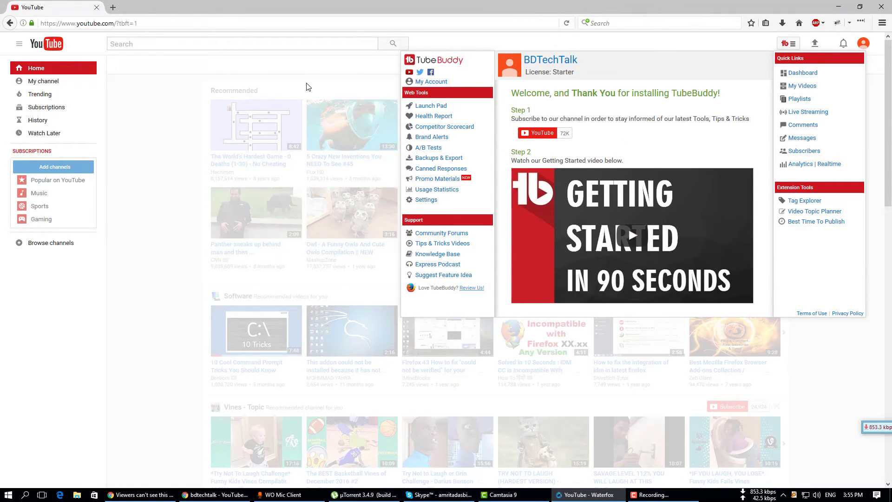
pyautogui.click(307, 87)
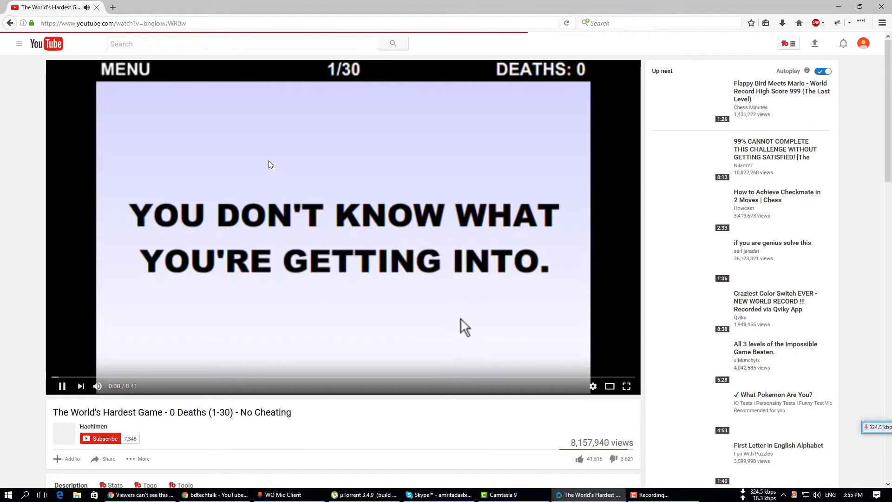
# - View the video's TubeBuddy Stats, Tags and Tools tabs
pyautogui.scroll(-6, 330, 184)
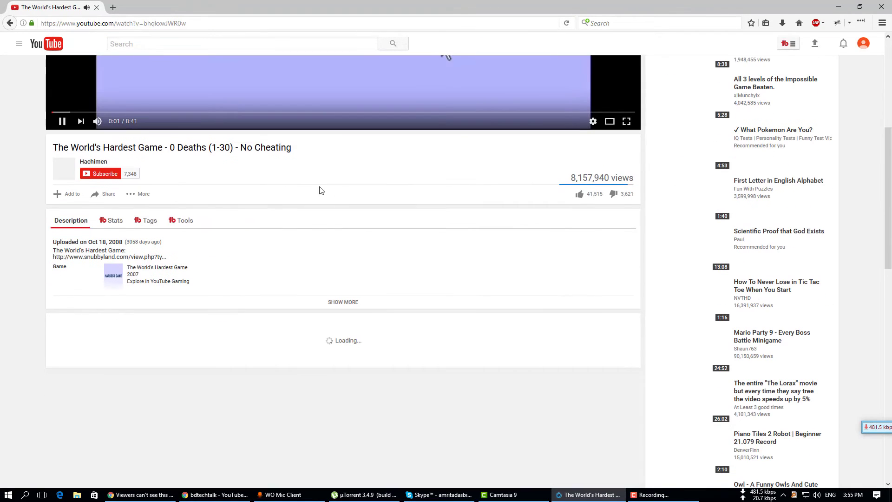
pyautogui.click(121, 221)
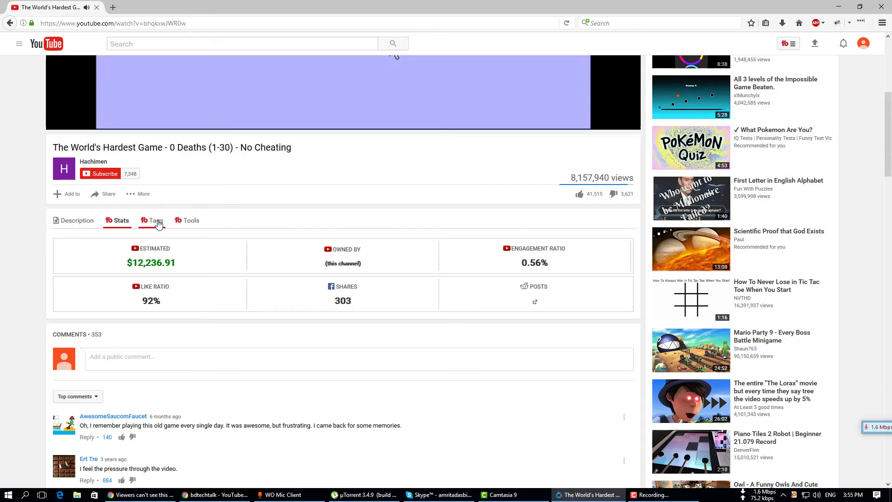
pyautogui.click(157, 221)
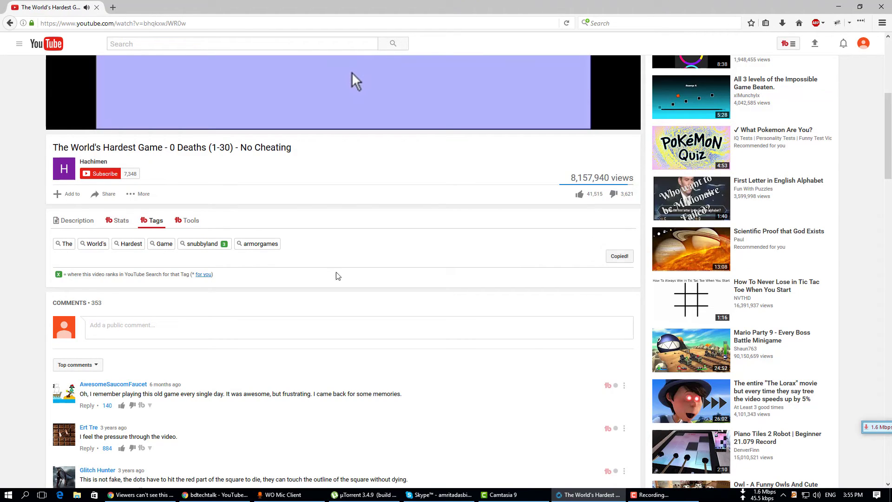
pyautogui.click(190, 221)
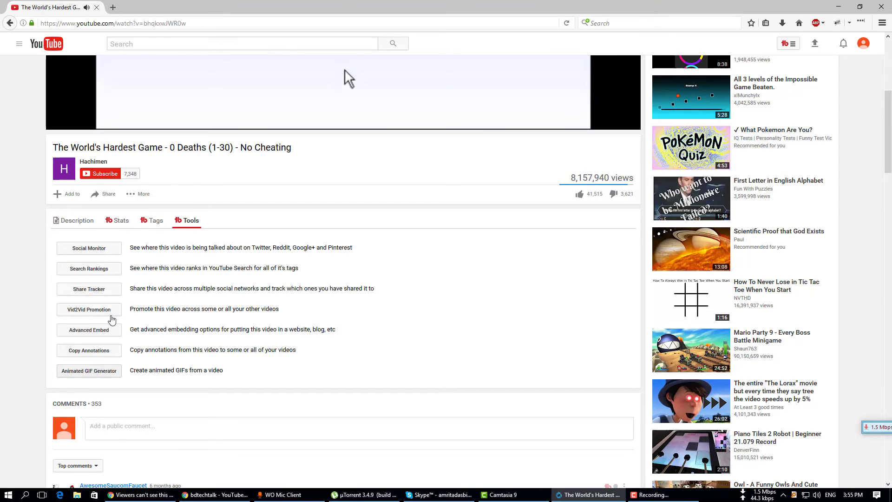
# - Pause The World's Hardest Game video at 0:30
pyautogui.scroll(-5, 206, 316)
pyautogui.scroll(5, 205, 316)
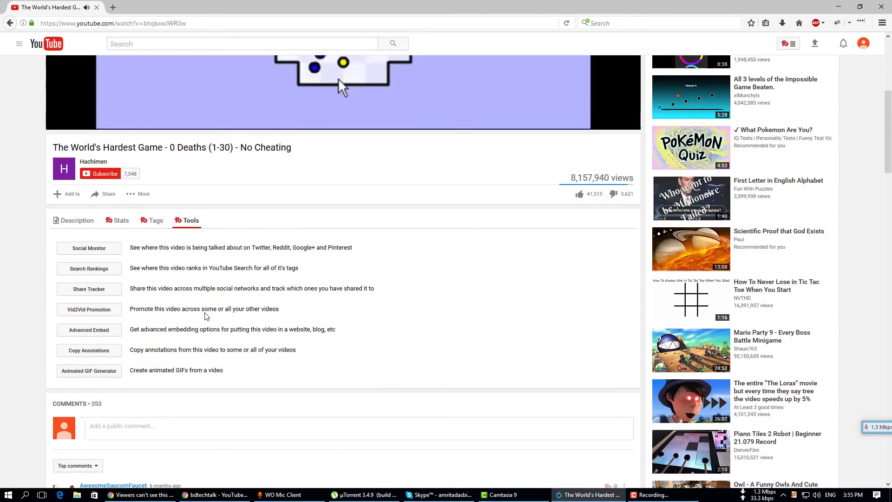
pyautogui.scroll(-5, 206, 316)
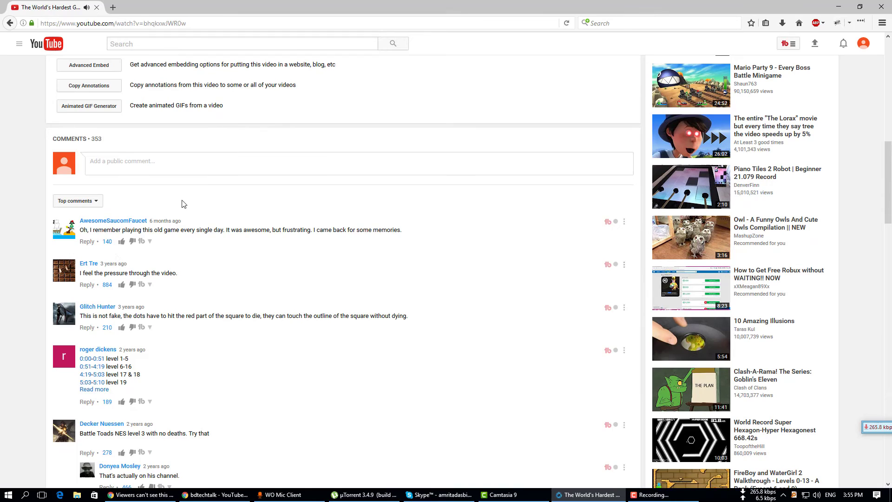
pyautogui.scroll(5, 184, 204)
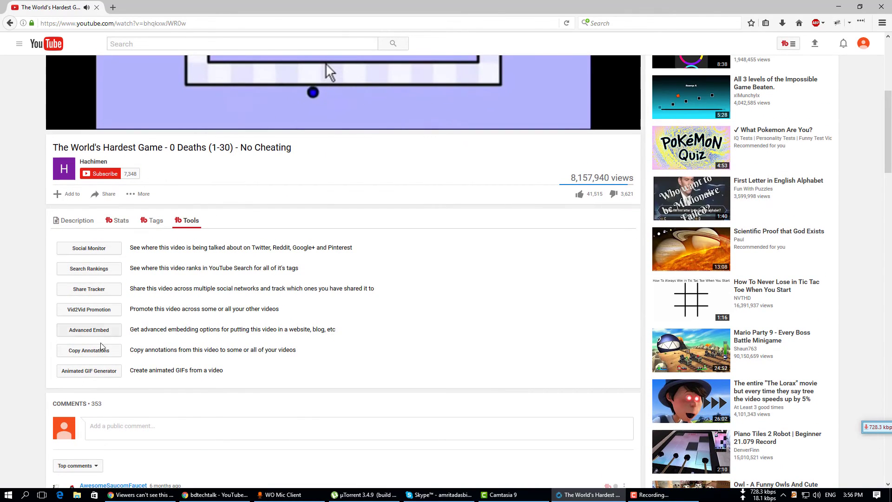
pyautogui.scroll(5, 346, 298)
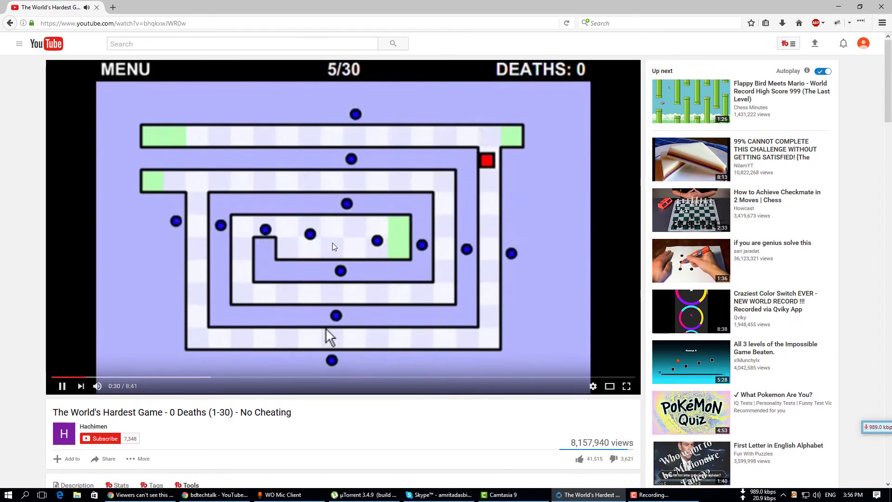
pyautogui.click(333, 246)
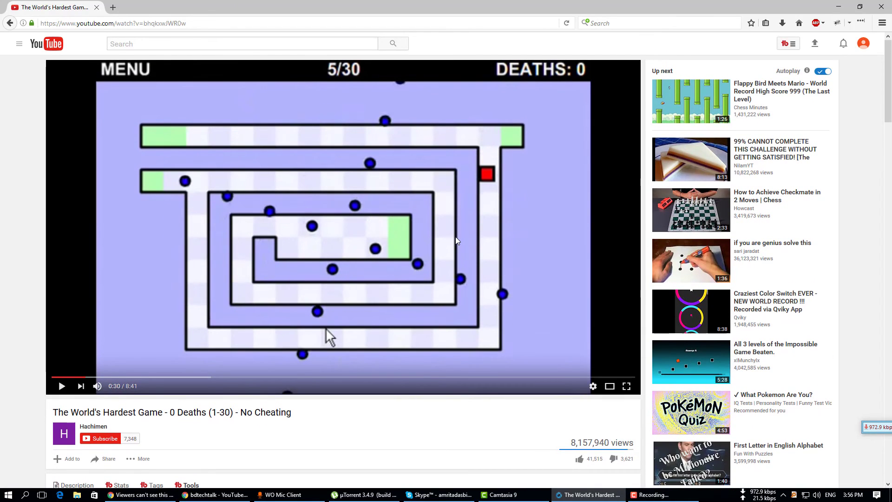